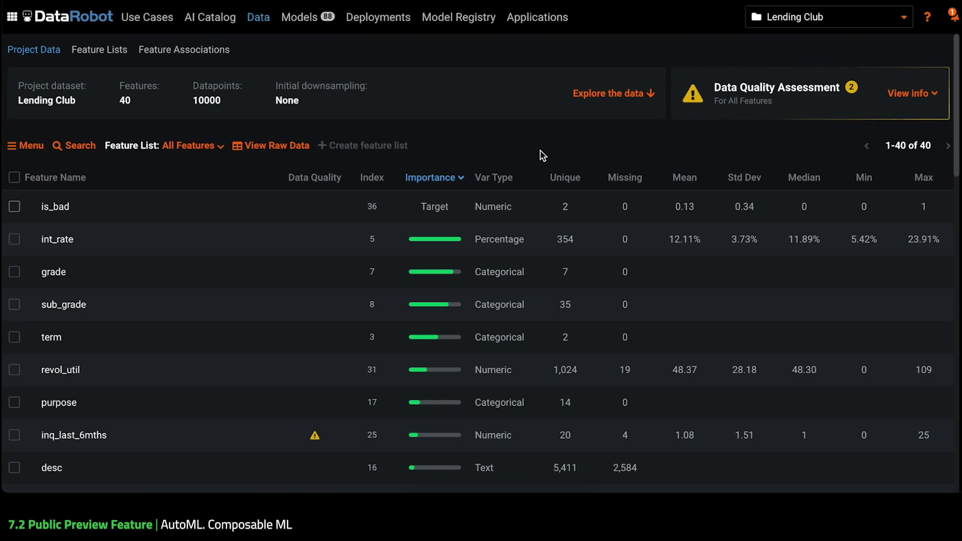
Open the Lending Club project's Models Leaderboard from the feature table
click(310, 23)
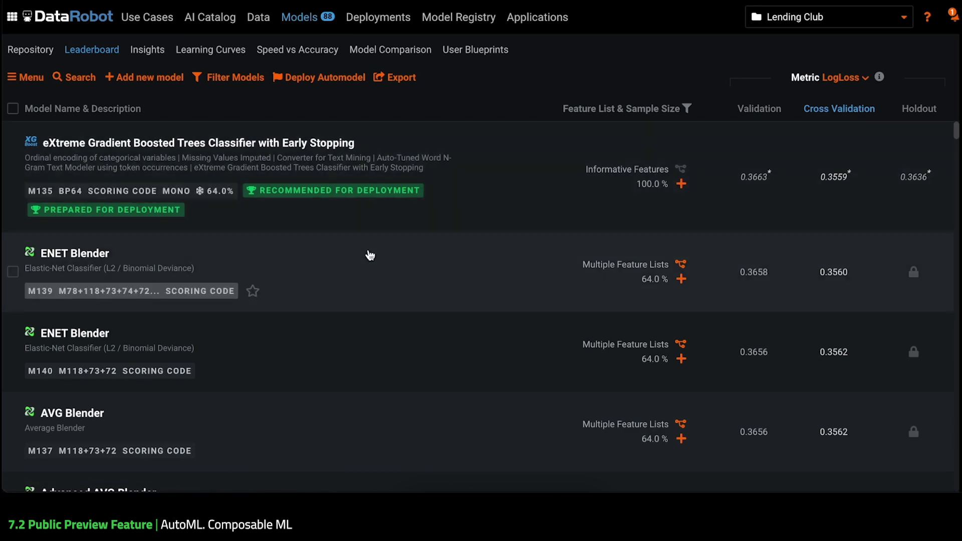
scroll(370, 256, down, 4)
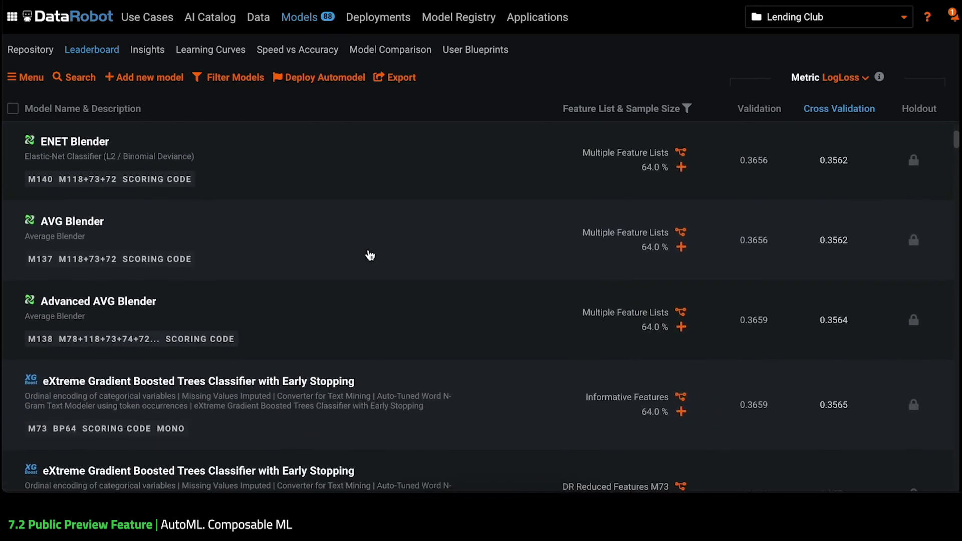
scroll(370, 256, down, 4)
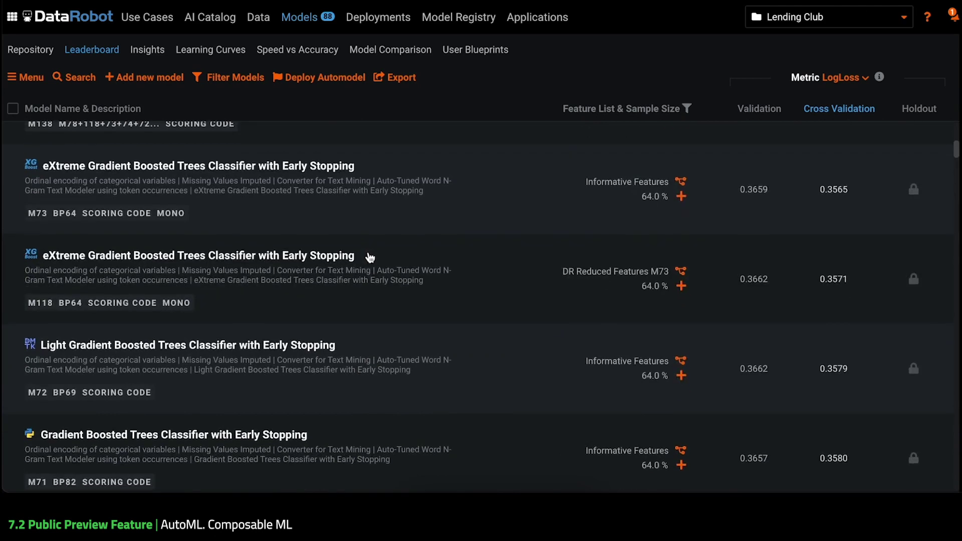
scroll(370, 257, down, 6)
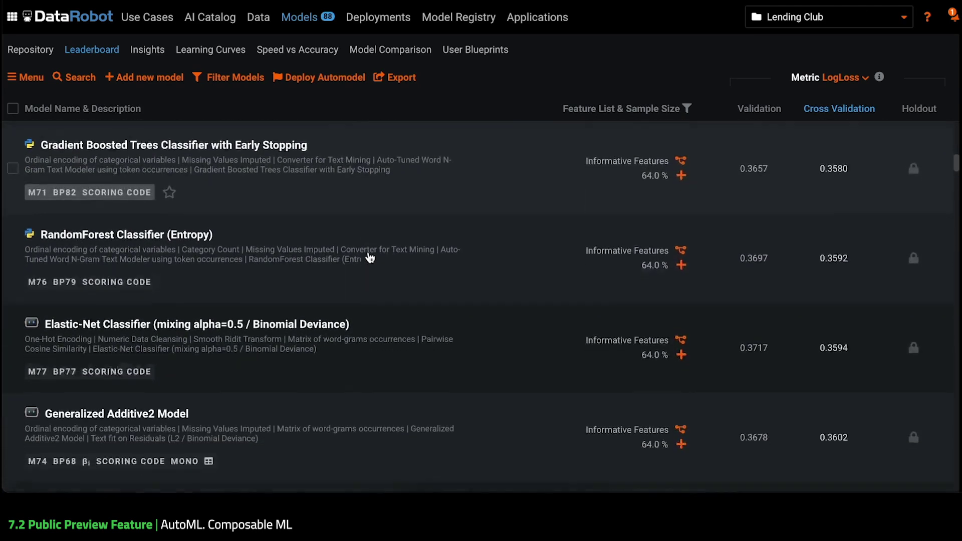
scroll(370, 258, down, 2)
scroll(371, 251, up, 15)
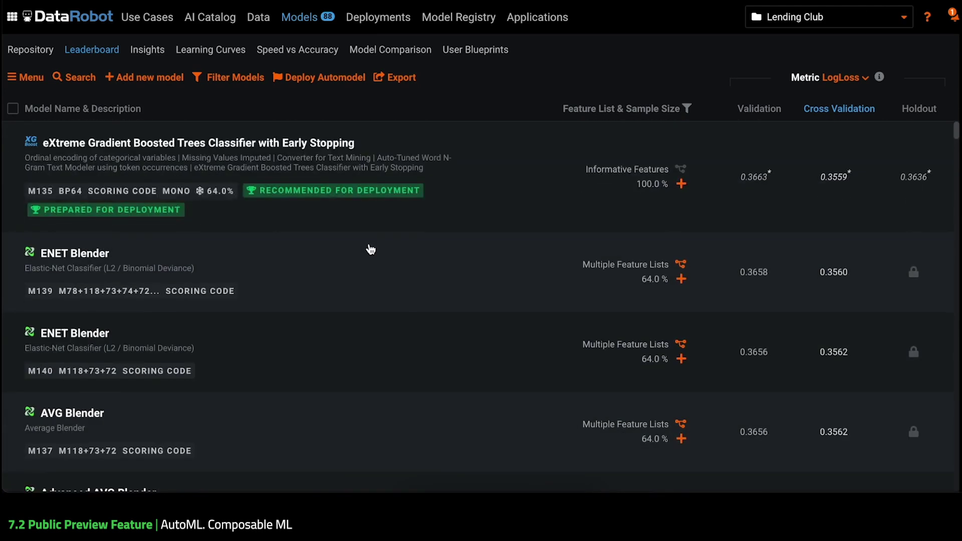
click(381, 165)
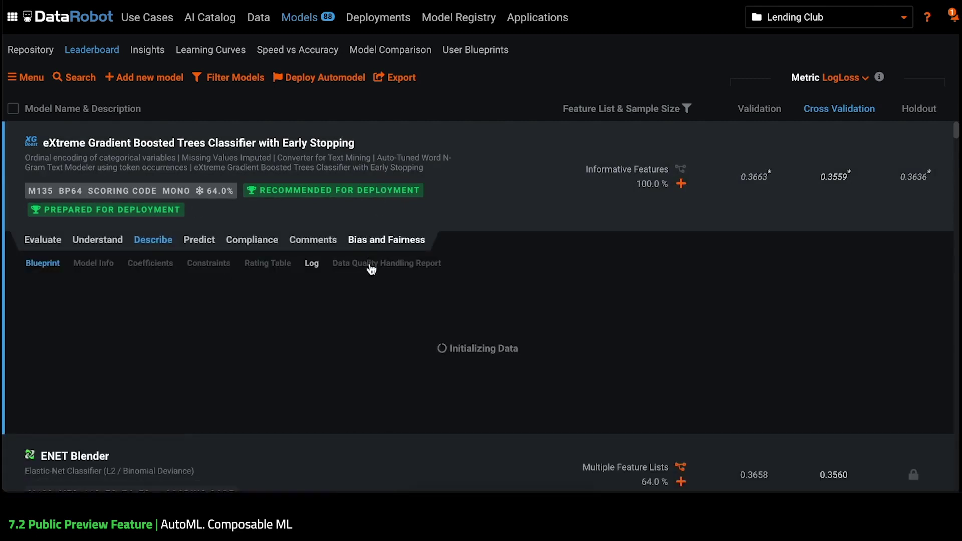
Scroll through the top XGBoost model's blueprint diagram
scroll(370, 299, down, 3)
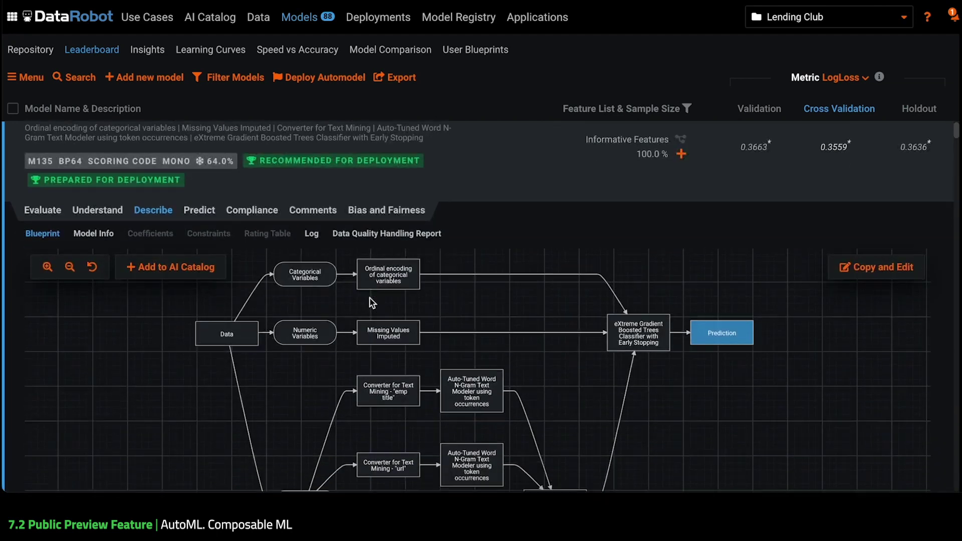
scroll(370, 299, down, 1)
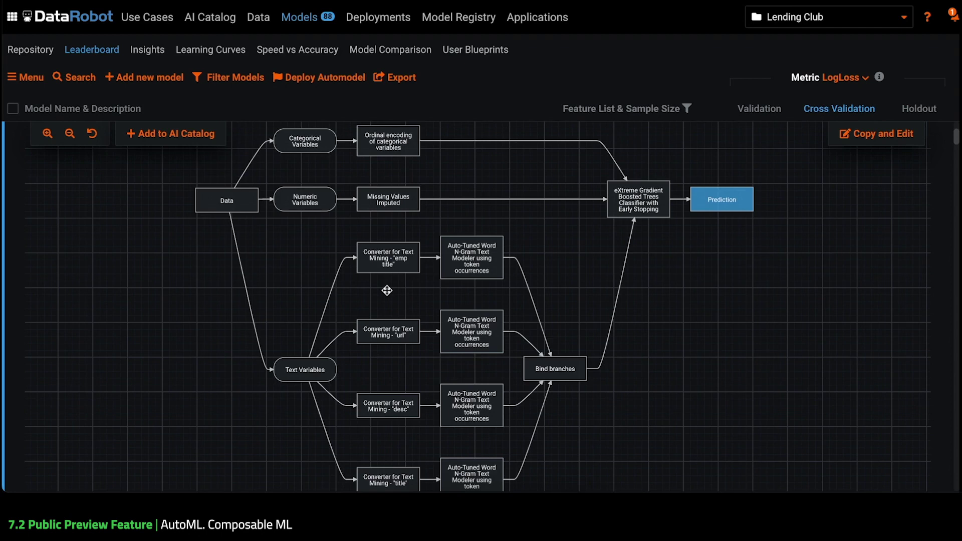
scroll(387, 290, up, 2)
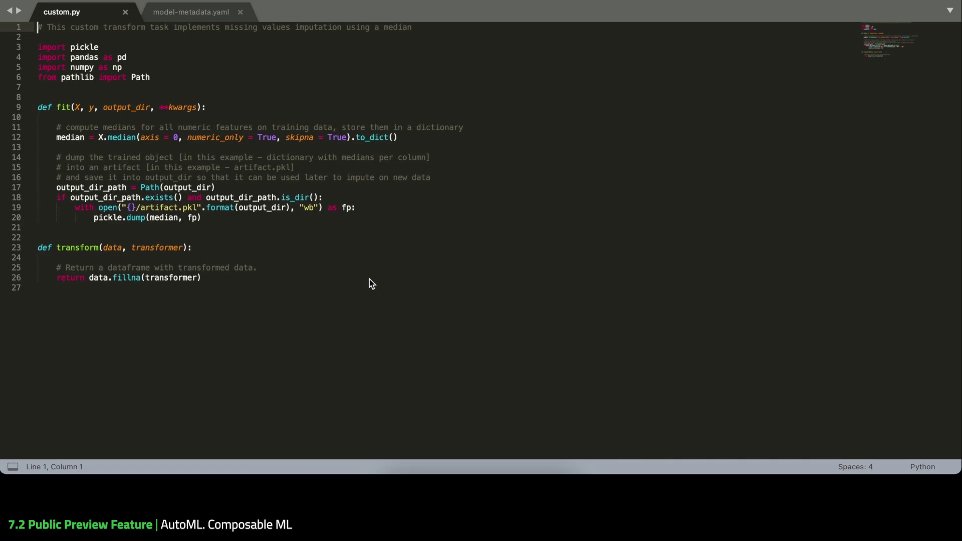
Switch to model-metadata.yaml to view the task's input/output schema
click(200, 12)
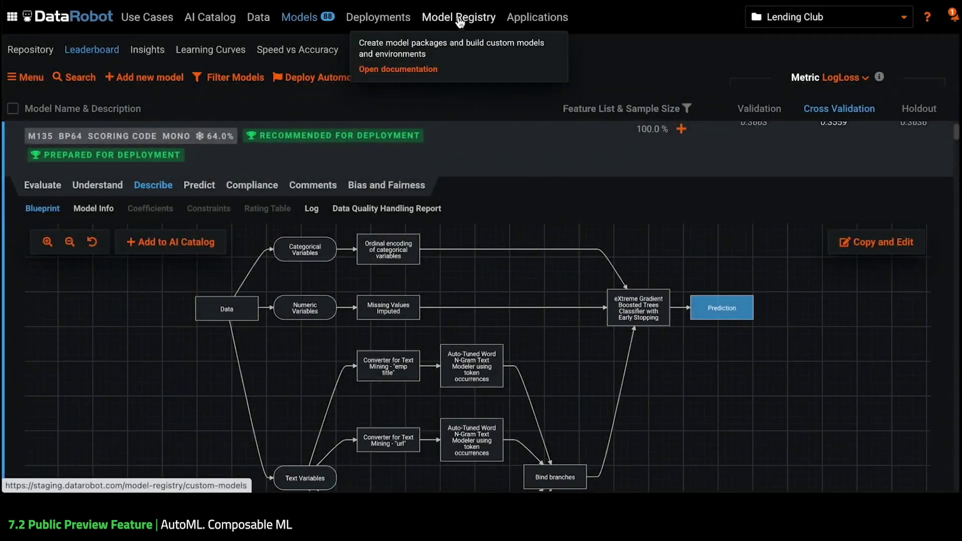
Add a Transform custom task named 'missing values imputation demo' in the Custom Model Workshop
click(459, 20)
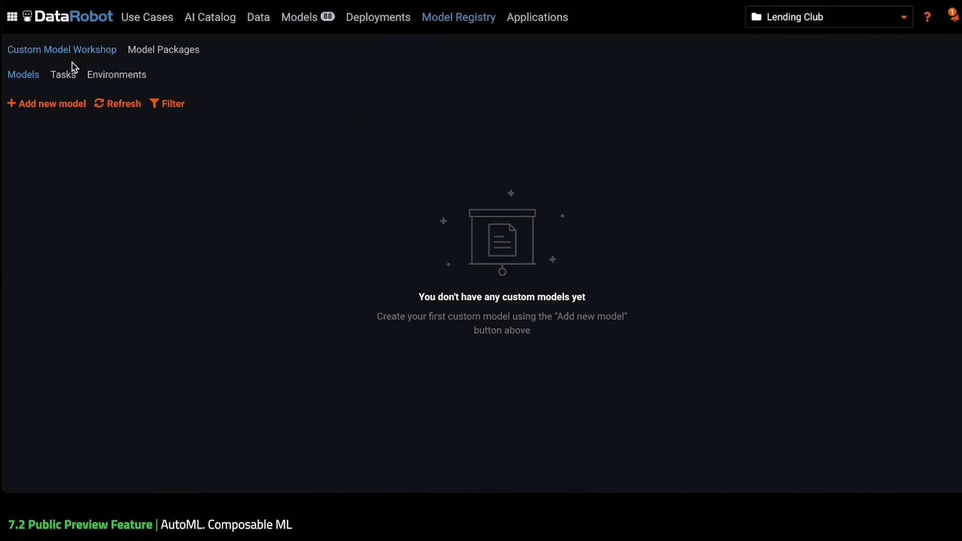
click(64, 77)
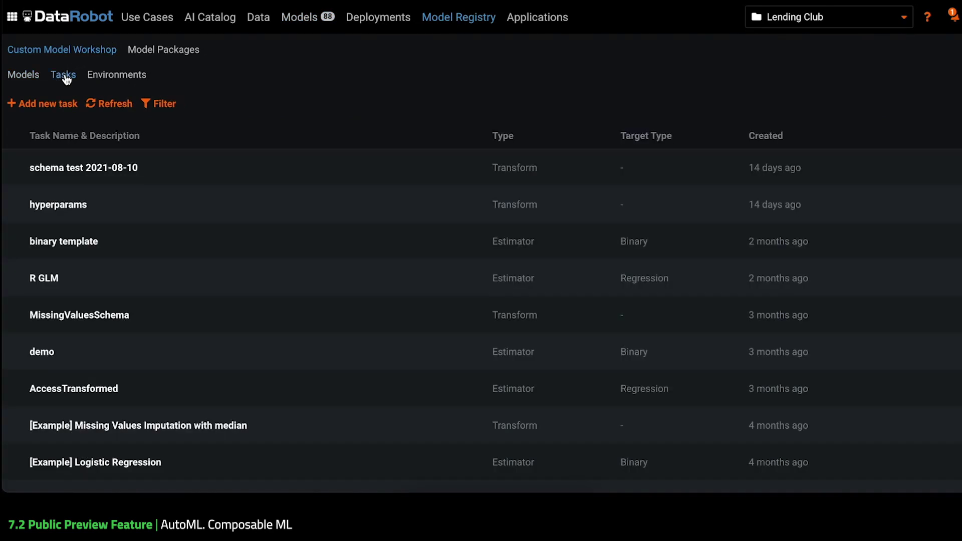
click(49, 106)
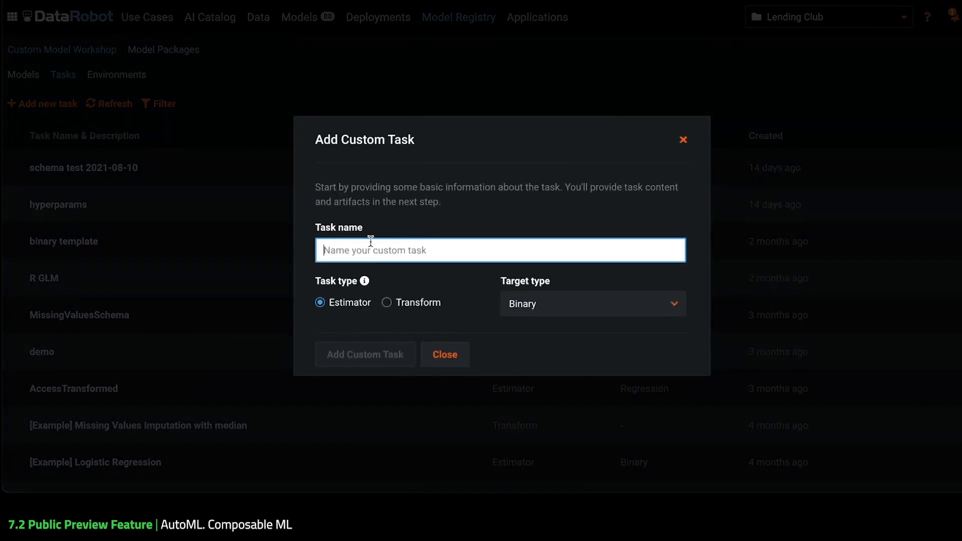
click(387, 304)
click(381, 253)
text(missing values imputation demo)
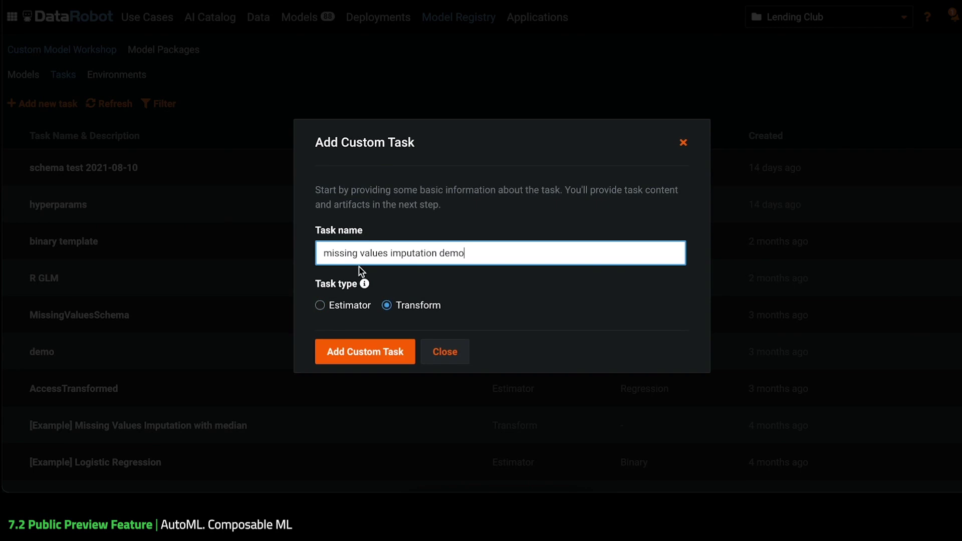
click(355, 352)
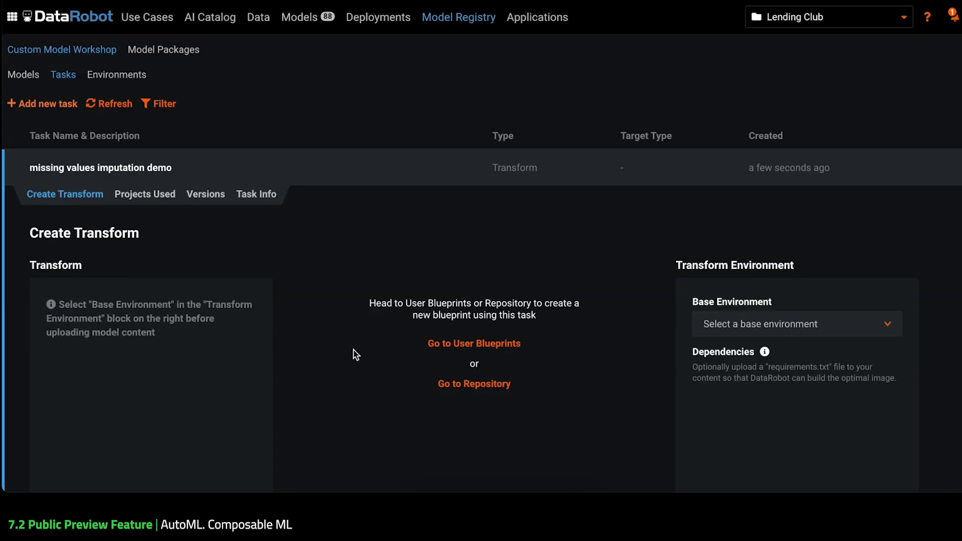
Set the imputation task's base environment to Python 3 Scikit-Learn
click(775, 333)
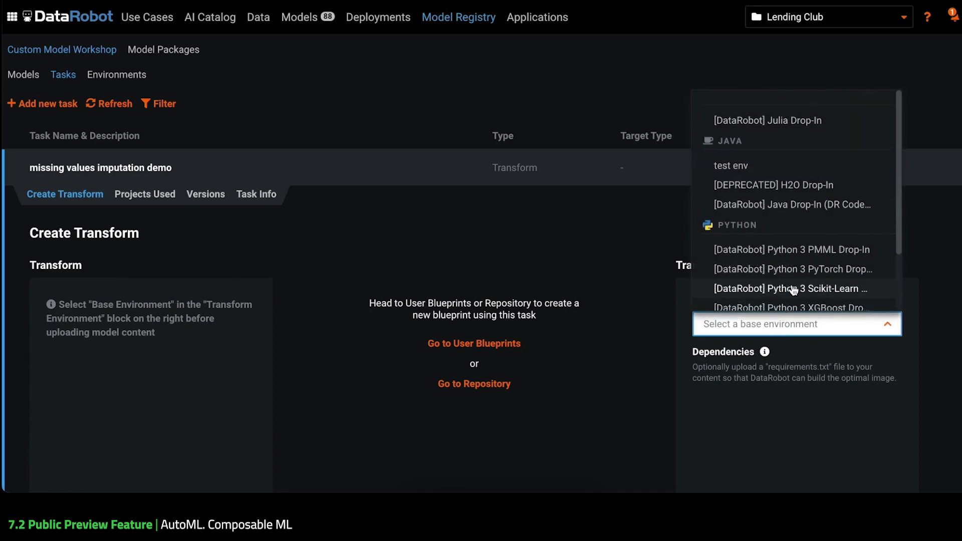
scroll(794, 287, down, 3)
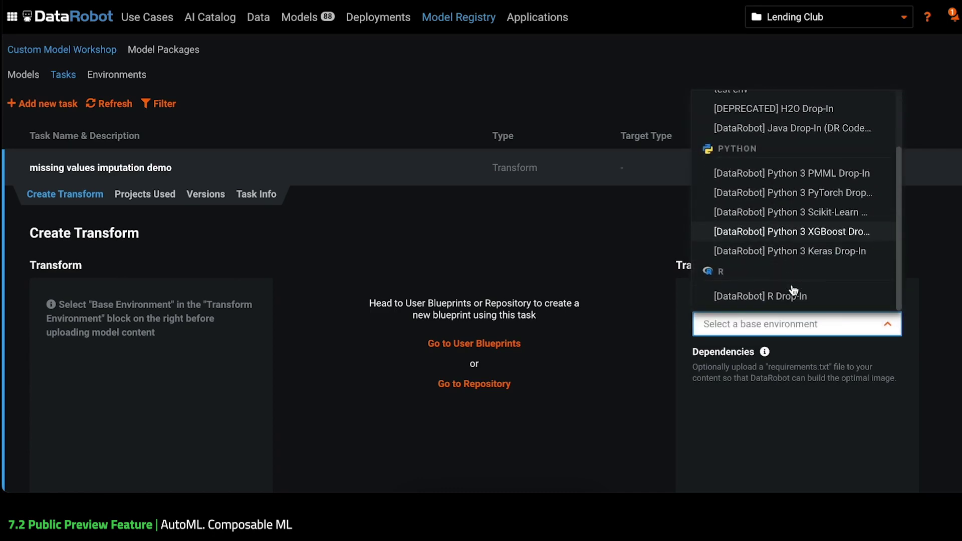
click(795, 213)
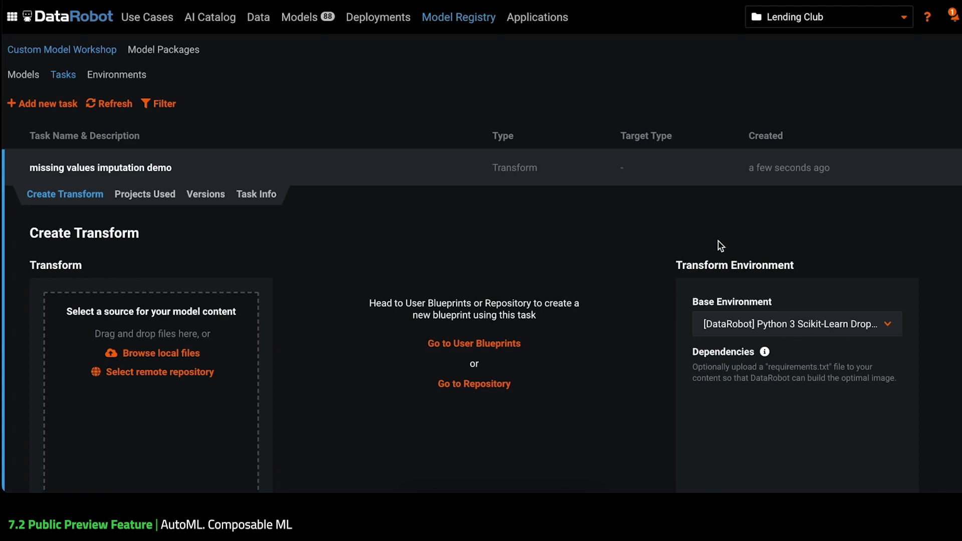
Upload custom.py and model-metadata.yaml as v1.0, then return to the Leaderboard
click(194, 356)
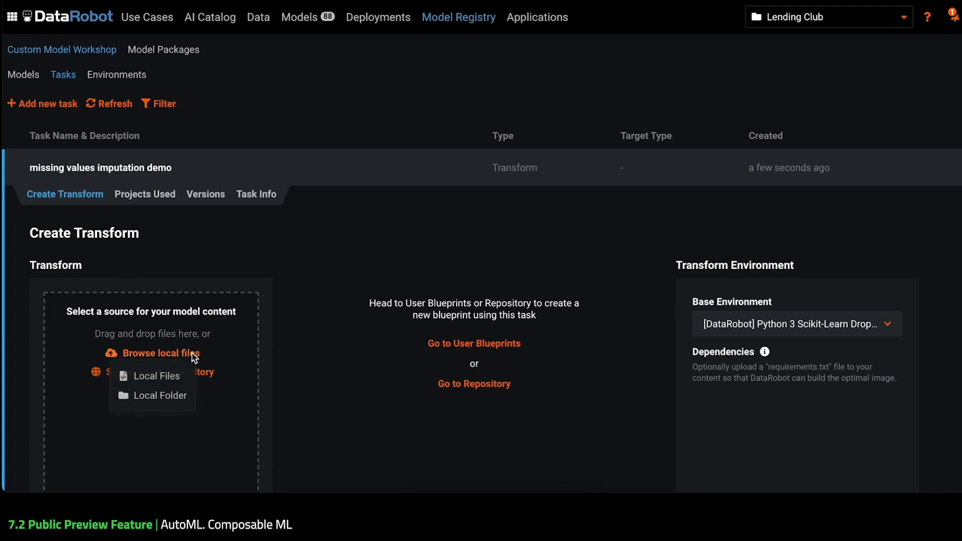
click(170, 376)
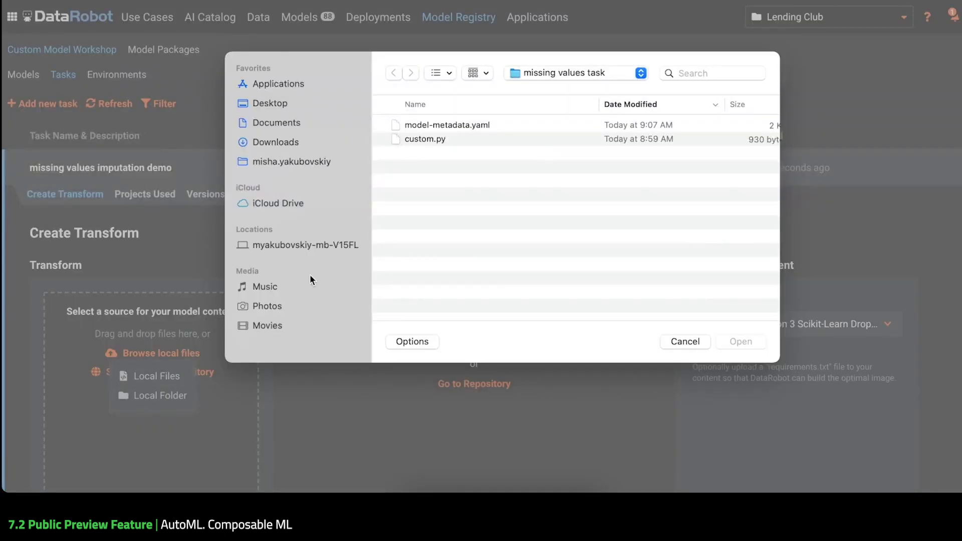
drag(454, 191, 446, 129)
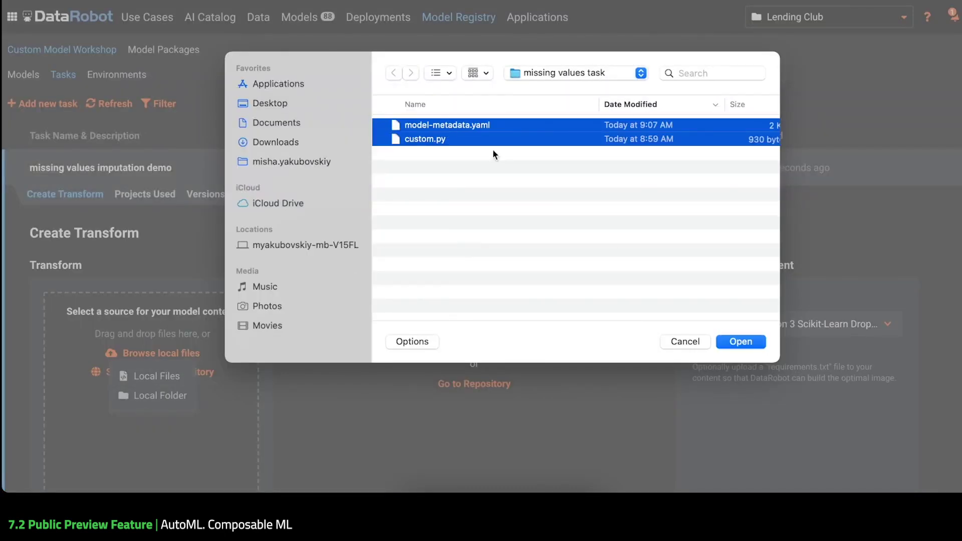
click(737, 343)
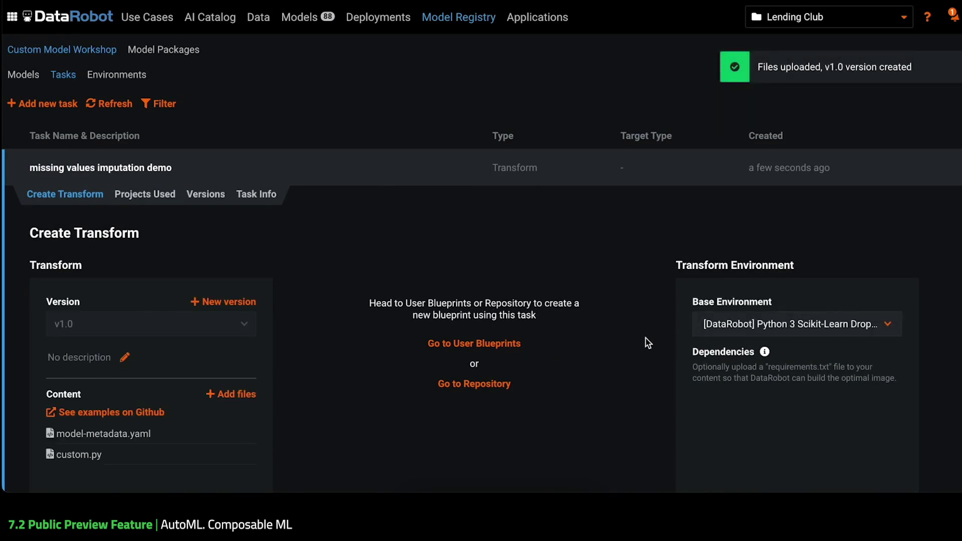
click(309, 20)
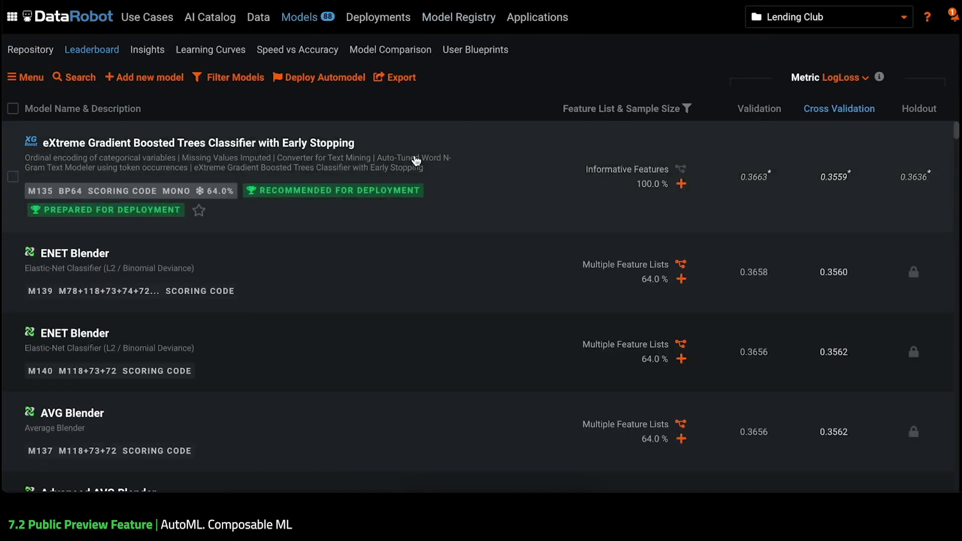
Make an editable draft copy of the top eXtreme Gradient Boosted Trees blueprint
click(416, 160)
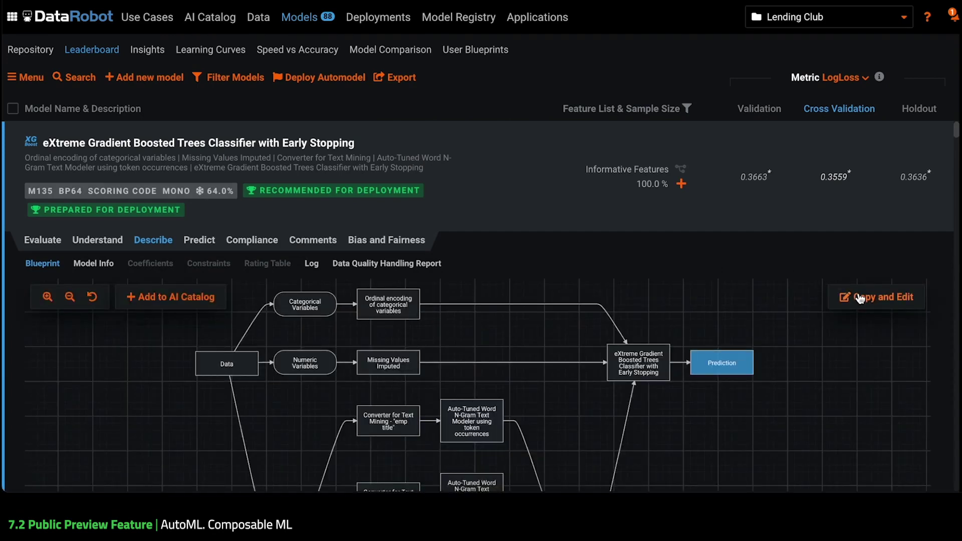
click(861, 299)
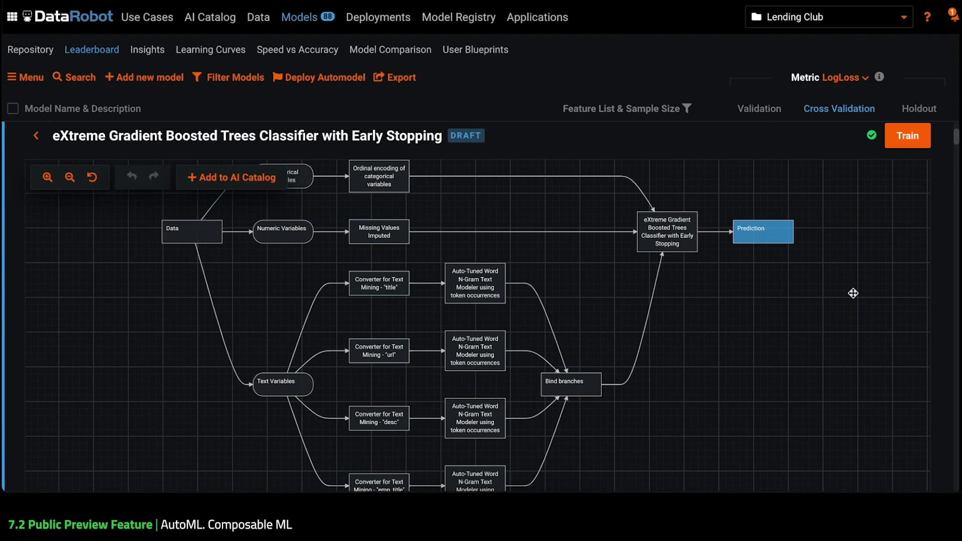
Replace the Numeric Variables branch's Missing Values Imputed step with the 'missing values imputation demo [CUSTOMT]' task
mouse_move(376, 229)
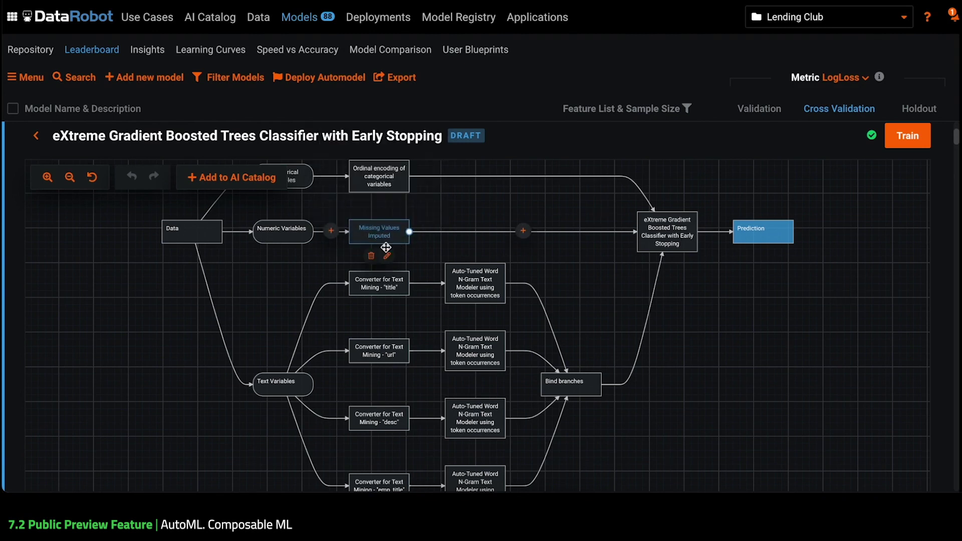
click(375, 256)
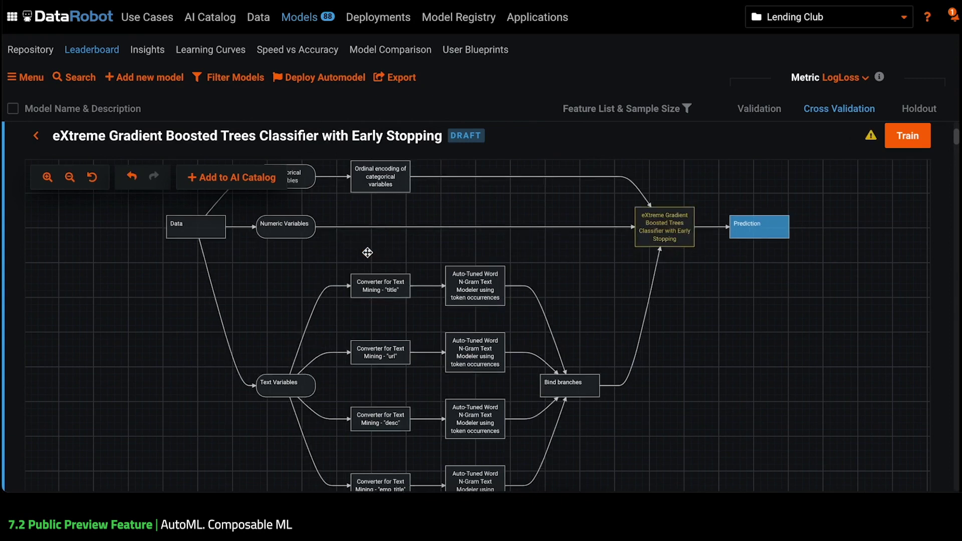
click(476, 226)
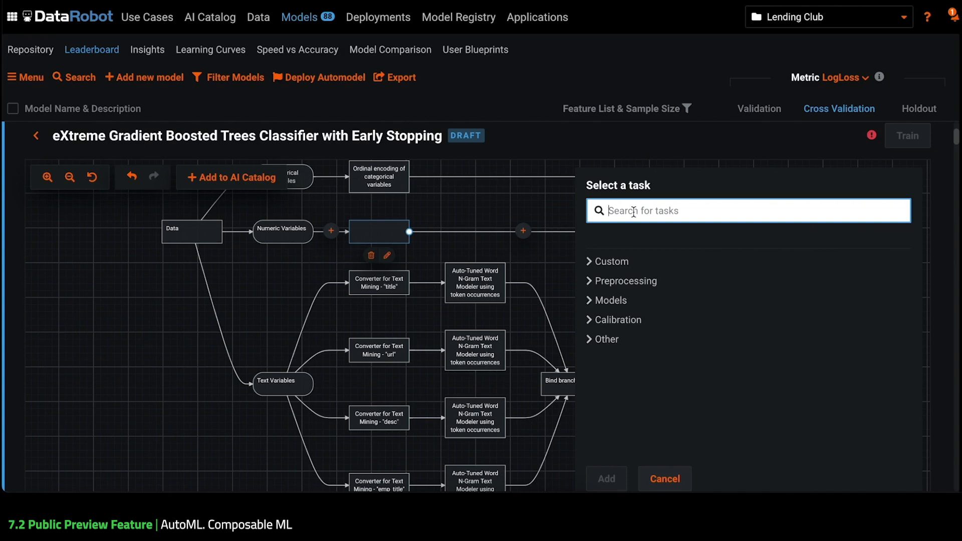
text(missing)
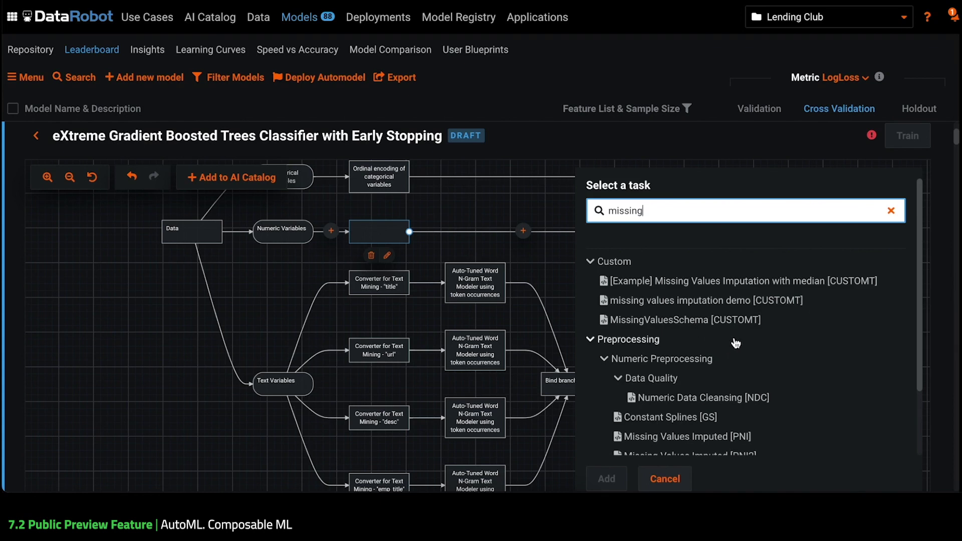
scroll(789, 347, down, 3)
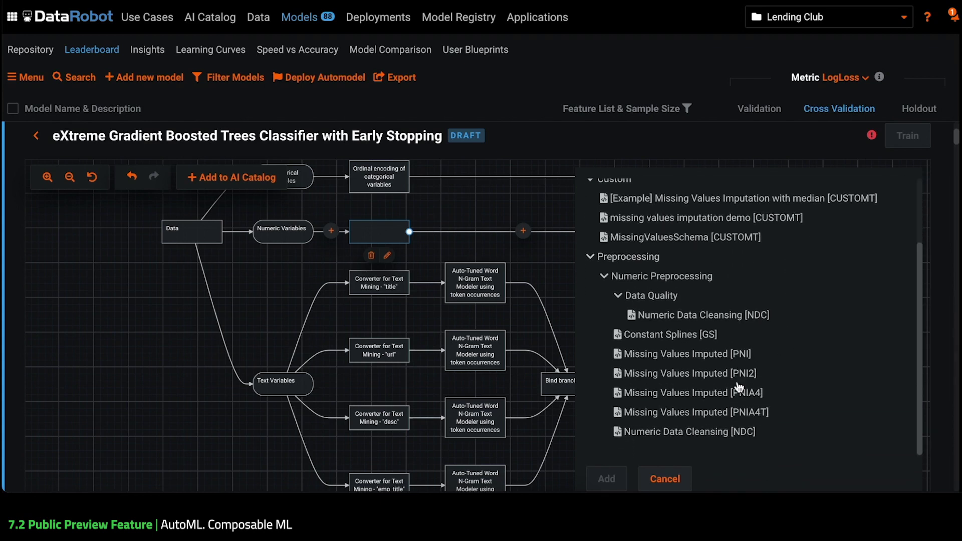
mouse_move(743, 414)
scroll(744, 417, up, 1)
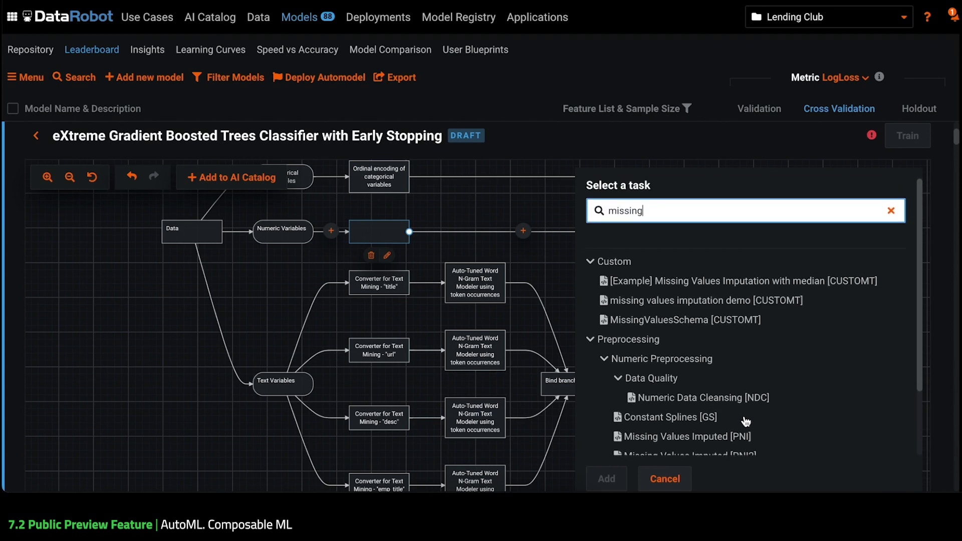
click(730, 301)
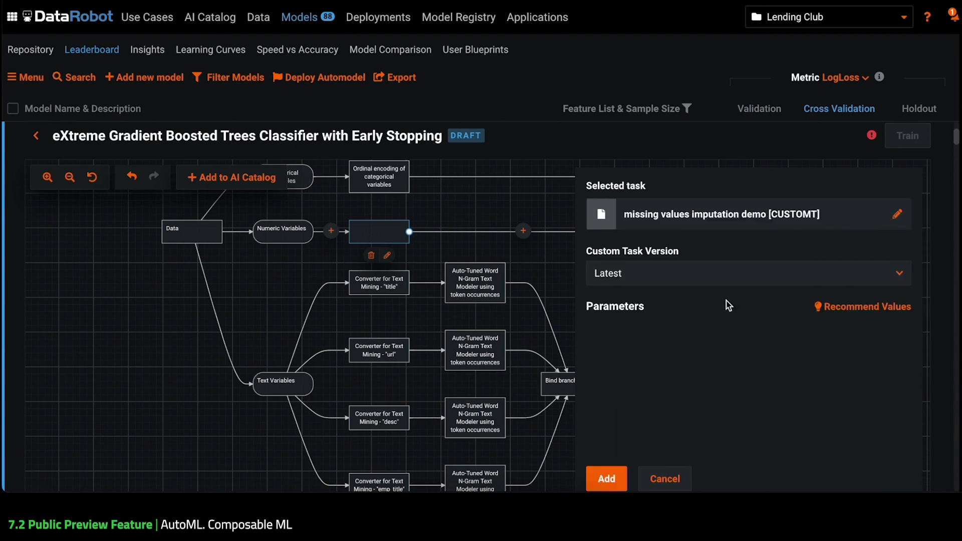
click(613, 478)
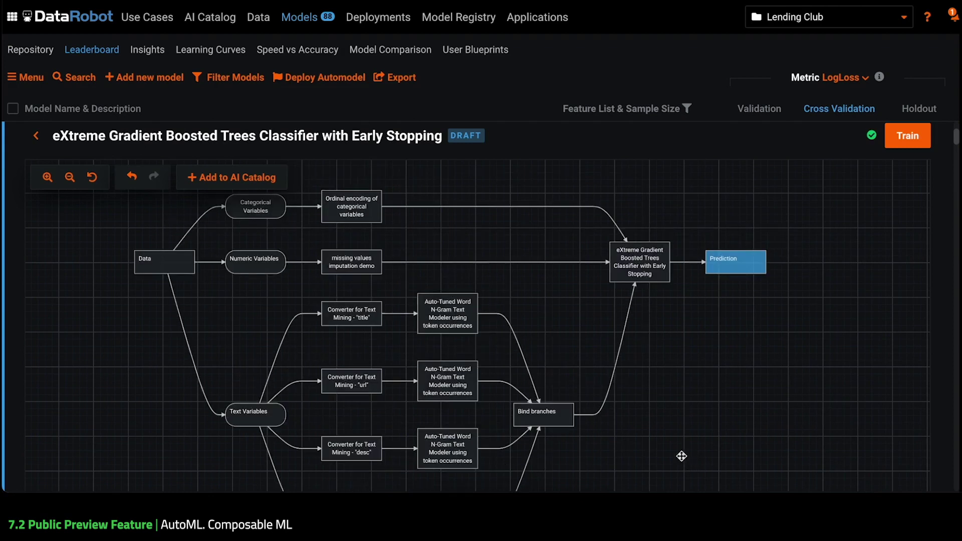
mouse_move(469, 331)
click(456, 346)
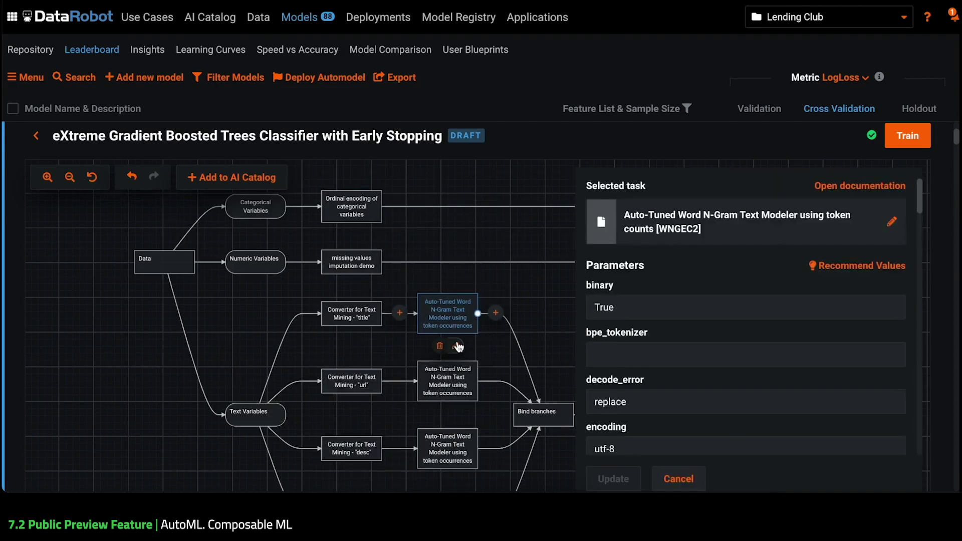
click(889, 221)
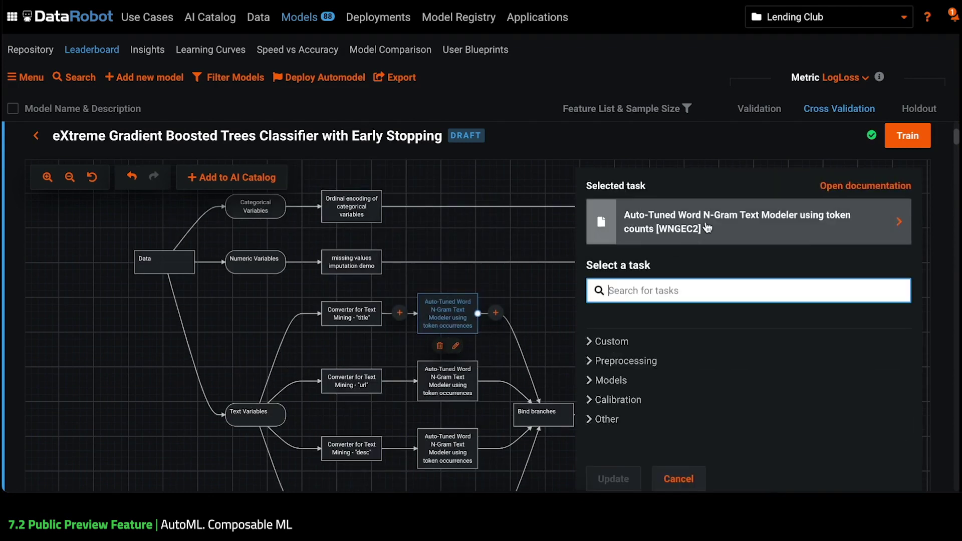
click(592, 361)
scroll(604, 384, down, 1)
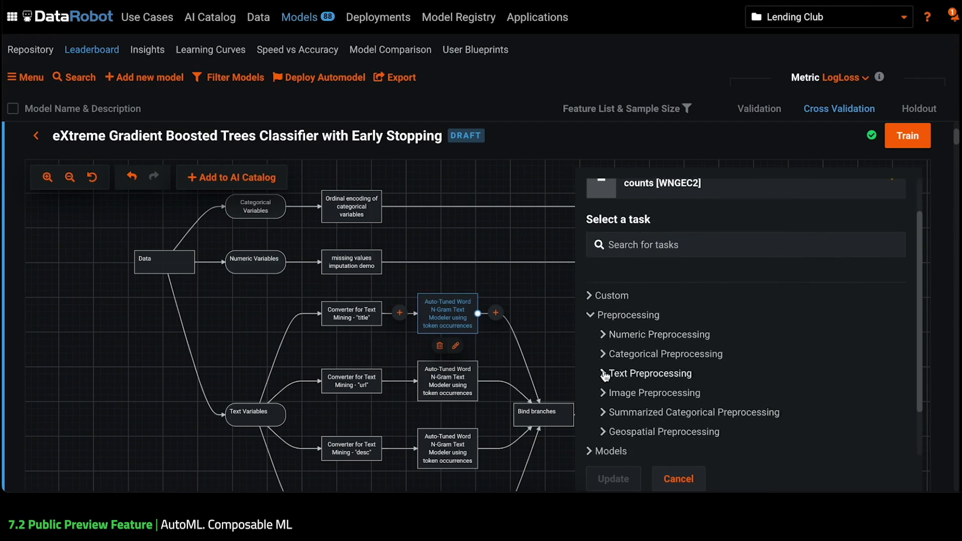
click(604, 383)
scroll(658, 381, down, 3)
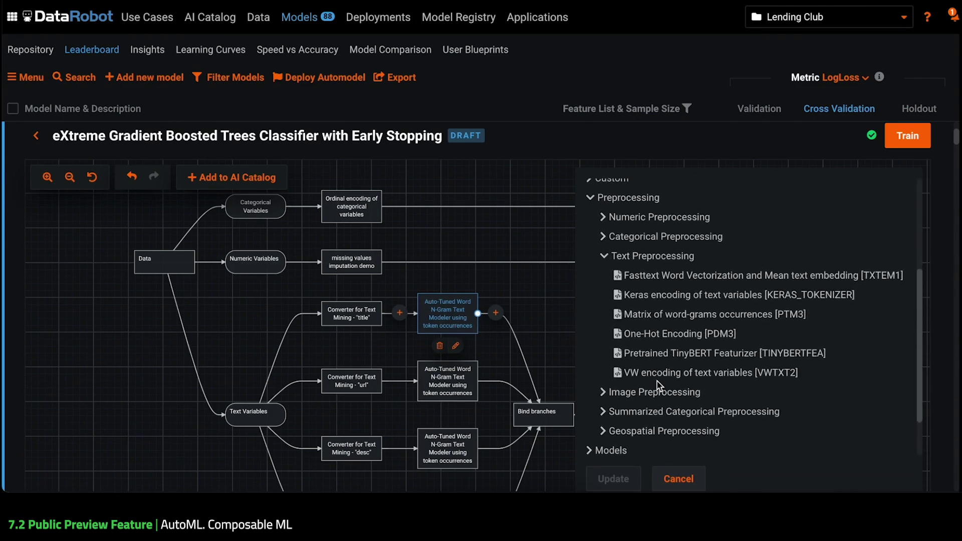
mouse_move(668, 357)
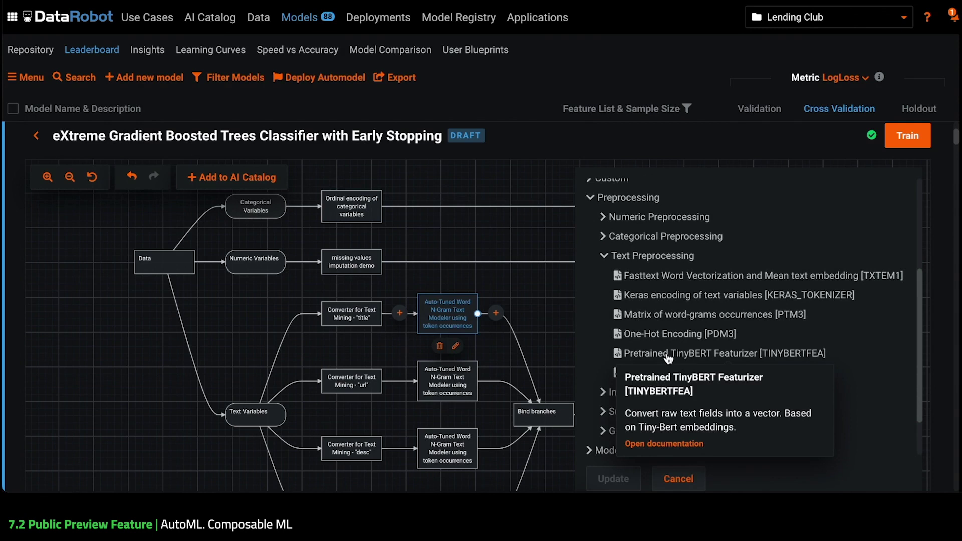
click(681, 483)
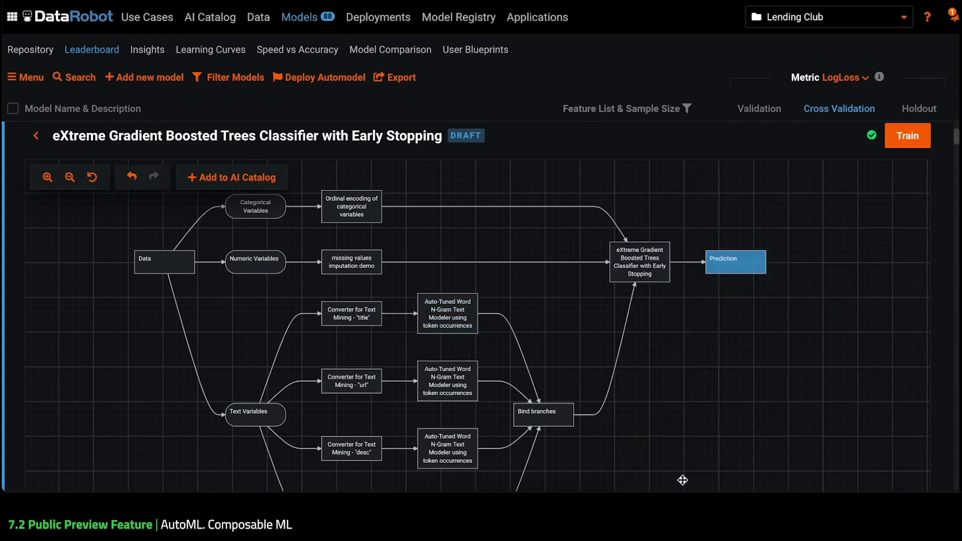
Train the edited blueprint as a new model on a 64% sample with Informative Features
click(915, 137)
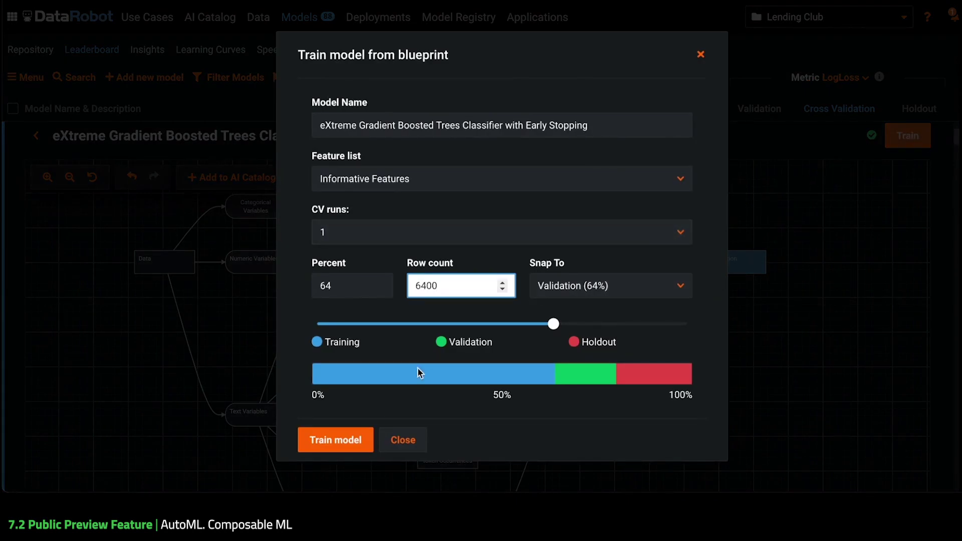
click(336, 441)
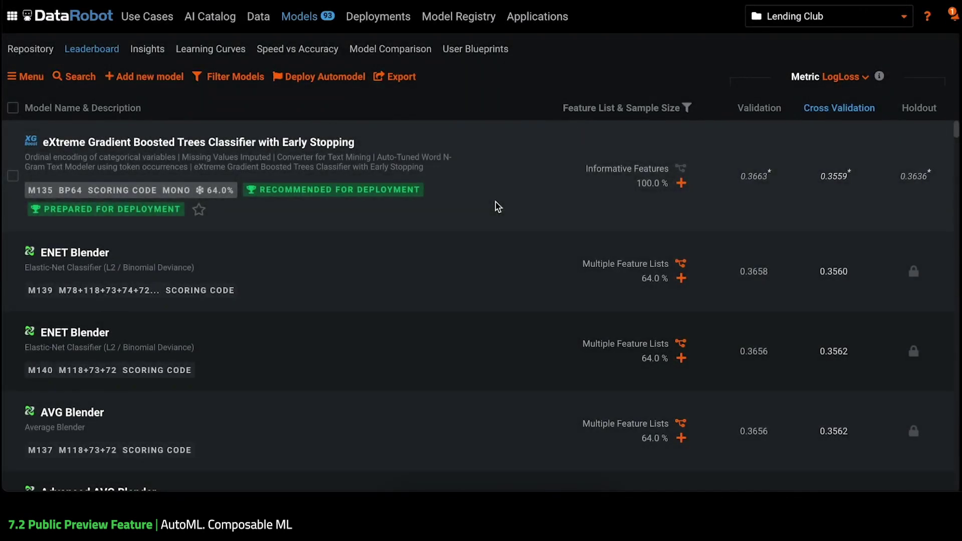
Scroll the Leaderboard to locate the new M151 model
scroll(495, 203, down, 8)
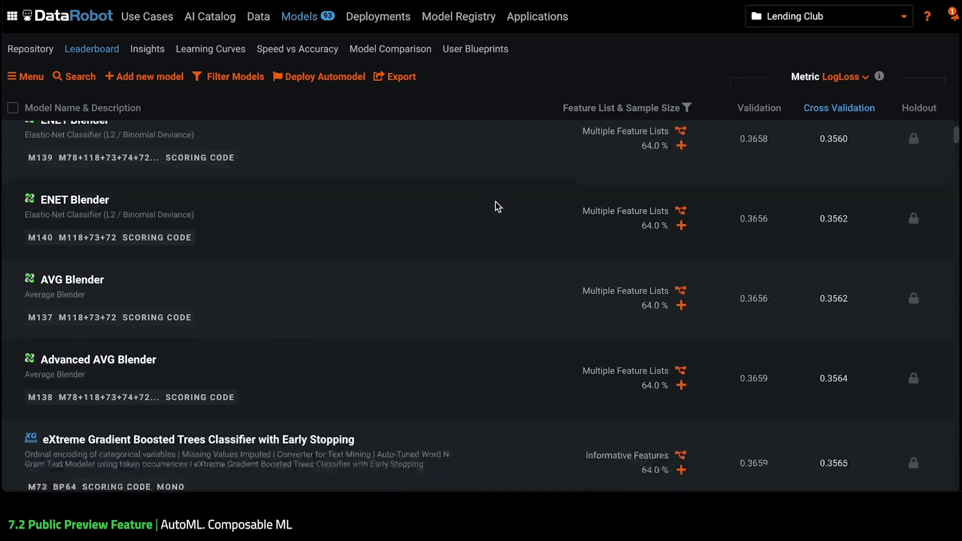
scroll(495, 203, down, 3)
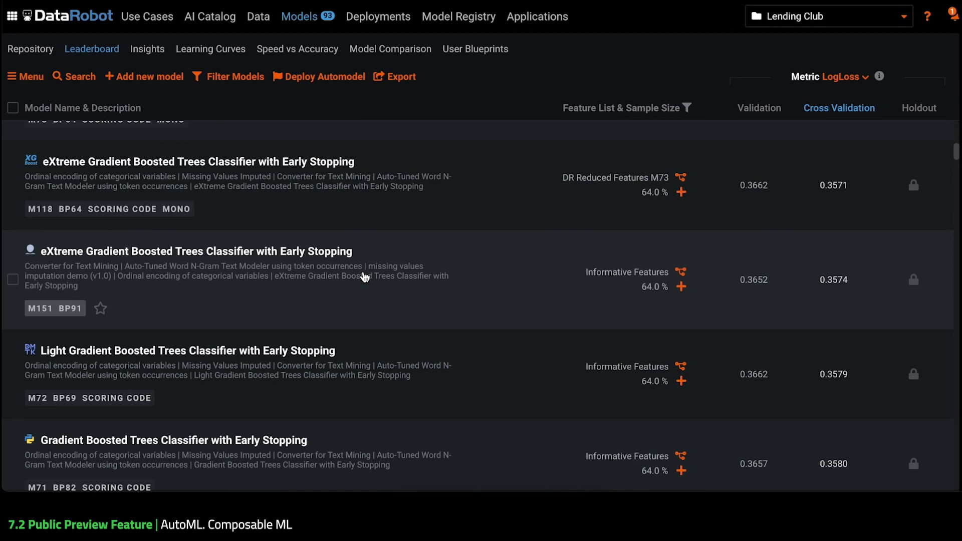
scroll(365, 277, down, 1)
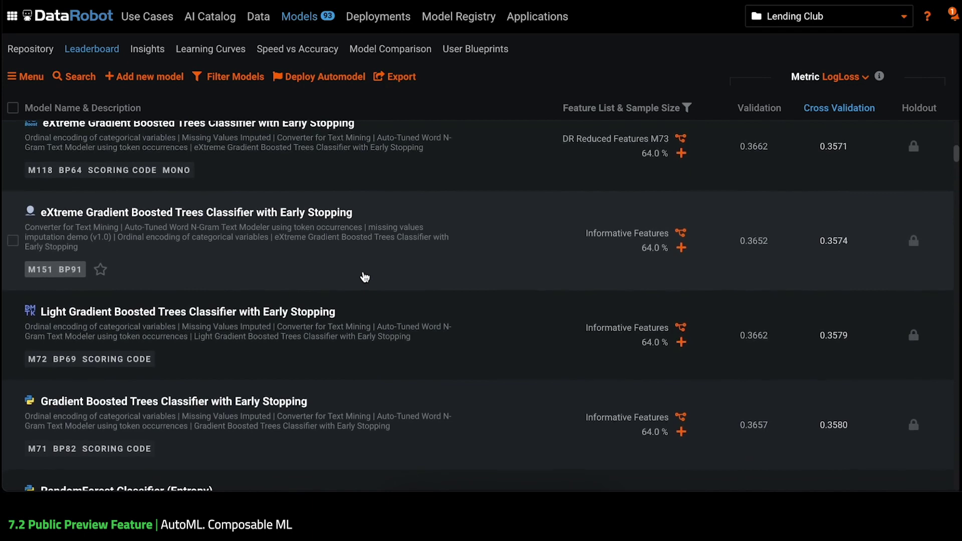
scroll(365, 277, up, 1)
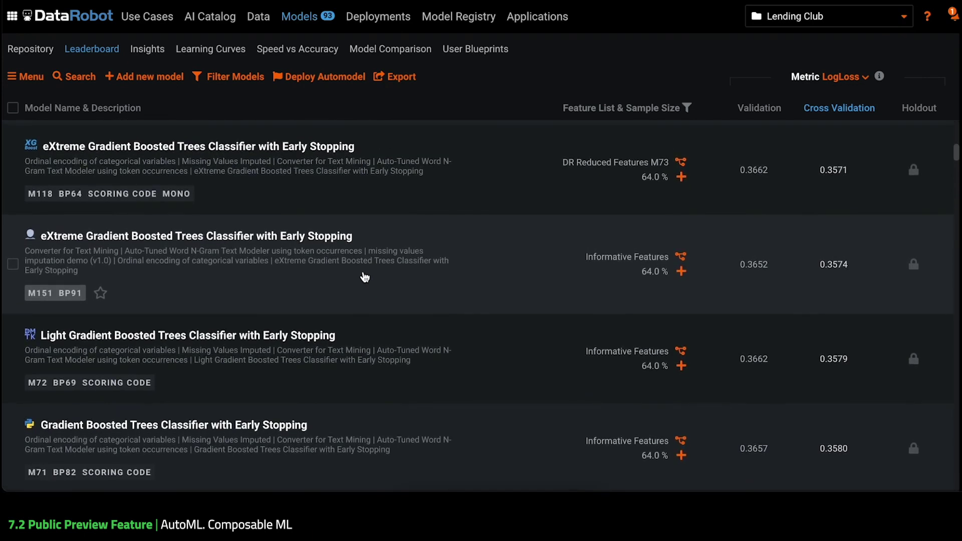
Add M151's blueprint to the AI Catalog as 'eXtreme Gradient Boosted Trees Classifier with Early Stopping'
click(364, 278)
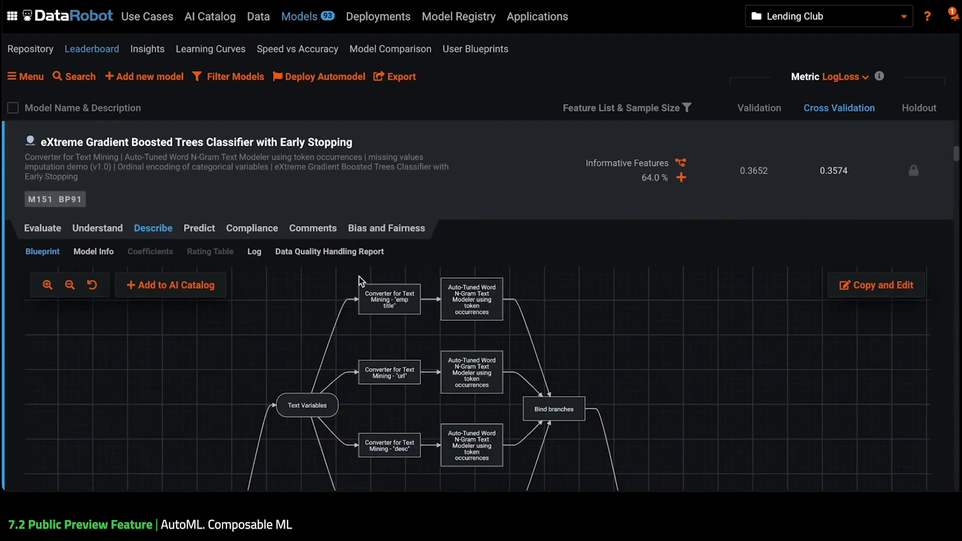
click(174, 289)
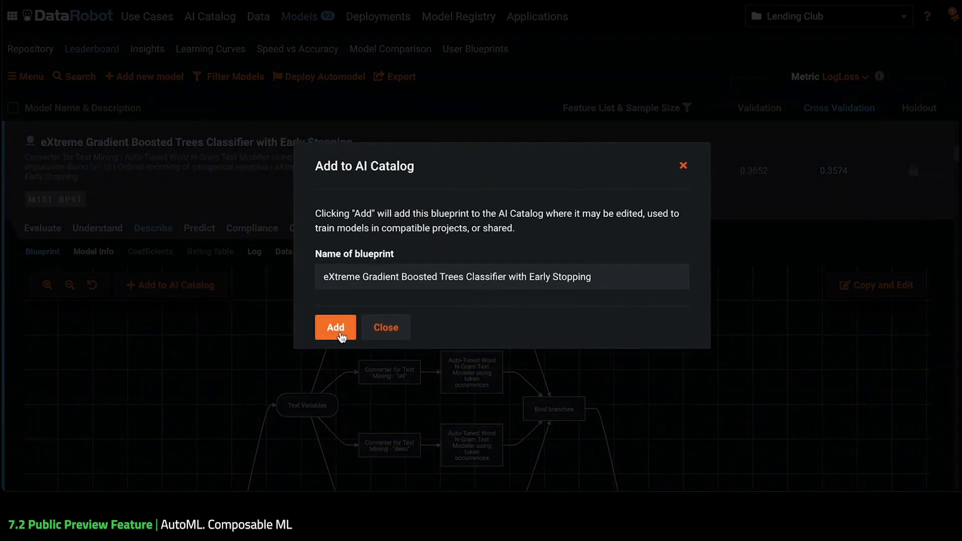
click(333, 329)
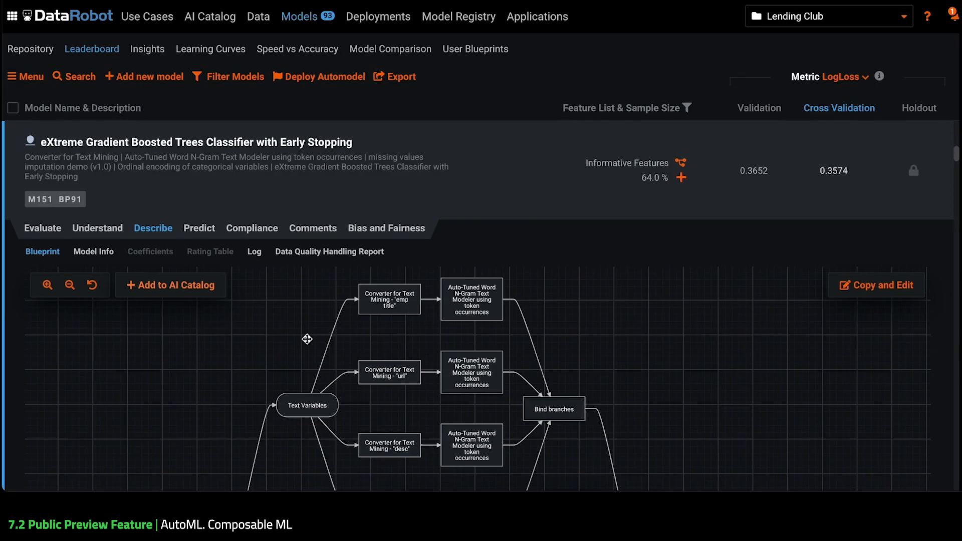
Review the M151 model's ROC curve under Evaluate
click(50, 229)
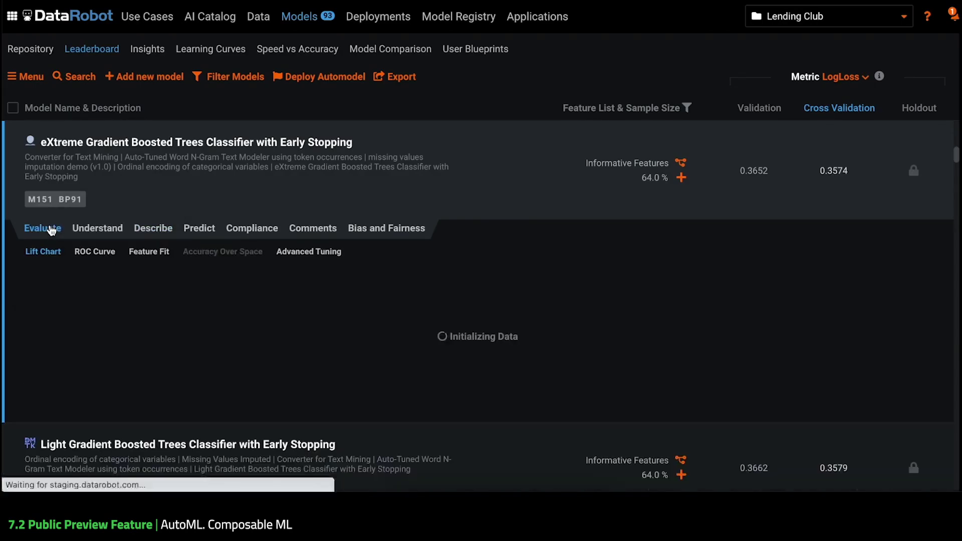
click(96, 252)
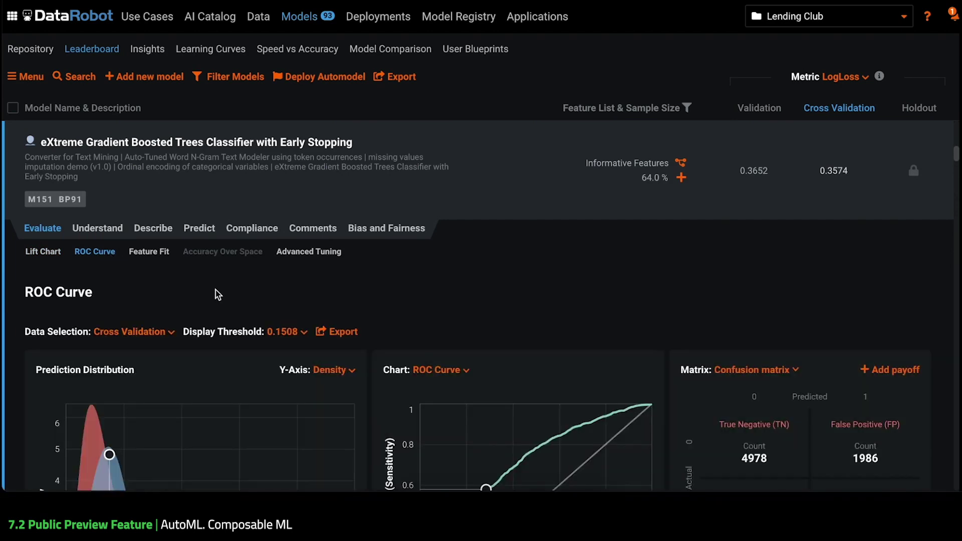
scroll(215, 294, down, 4)
scroll(215, 294, up, 2)
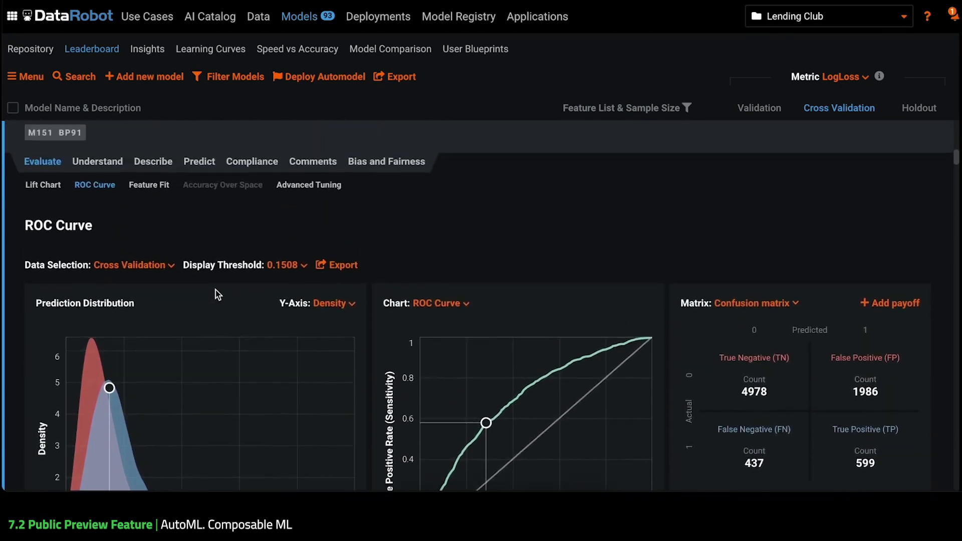
scroll(216, 294, up, 1)
Check the model's Feature Impact results to see which features drive it
mouse_move(98, 188)
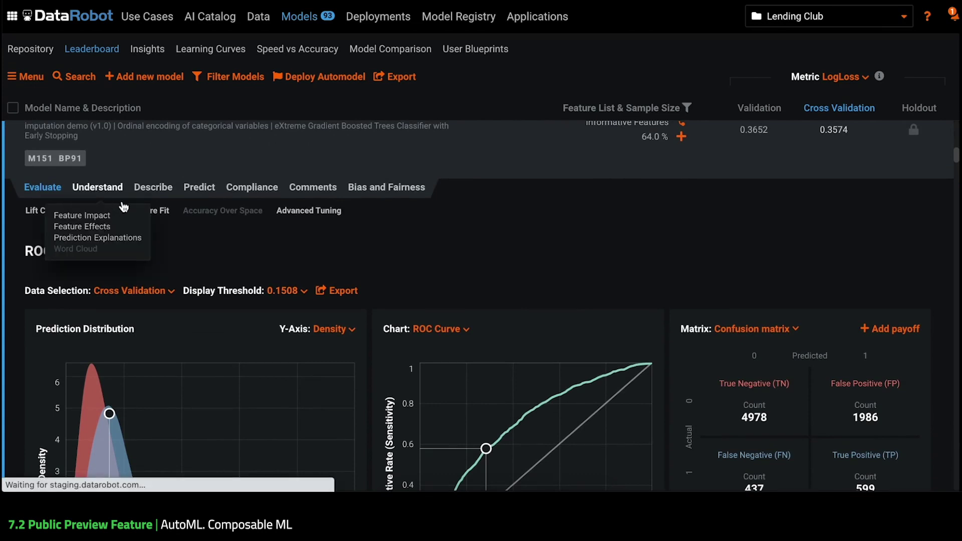
click(81, 215)
scroll(211, 280, down, 1)
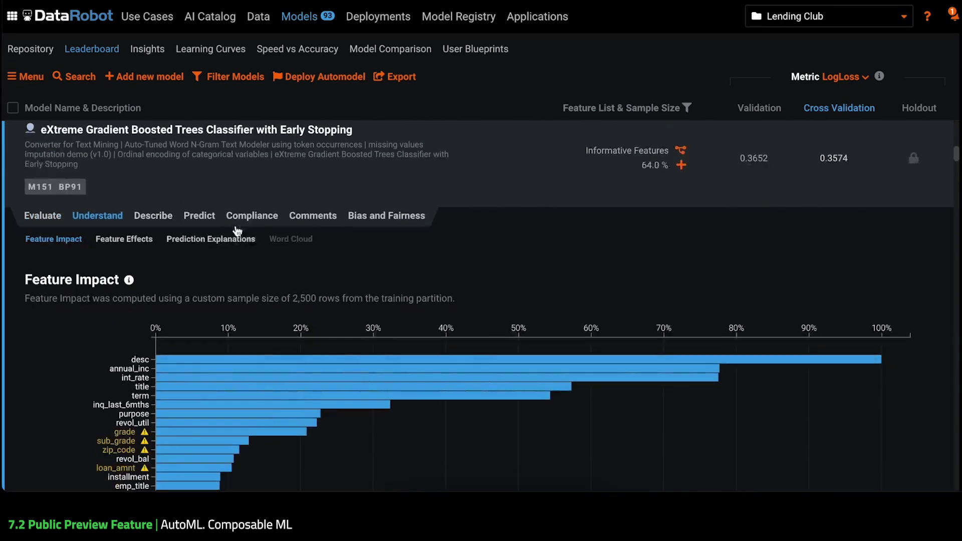
Bring up the M151 model's Compliance Documentation page and look over it
mouse_move(252, 229)
click(247, 250)
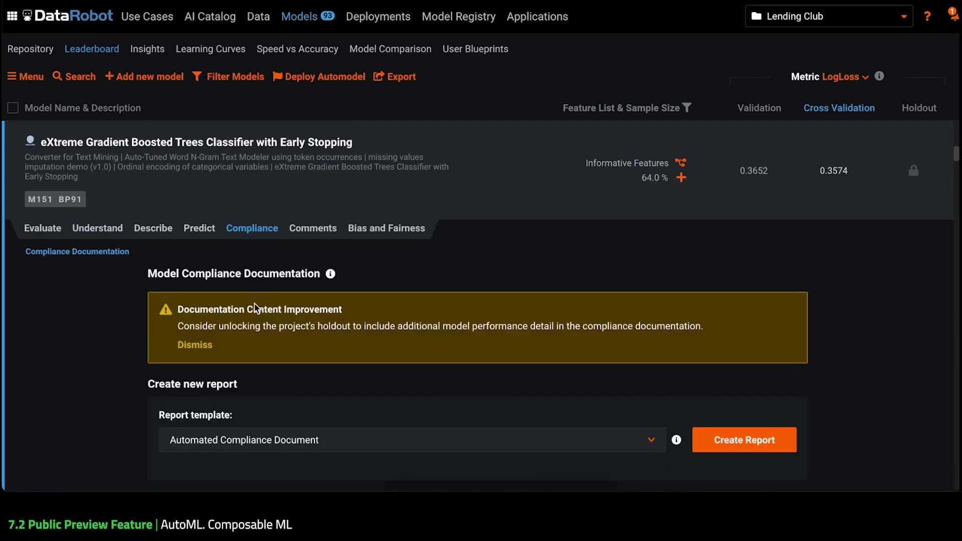
scroll(257, 308, down, 2)
scroll(257, 308, down, 1)
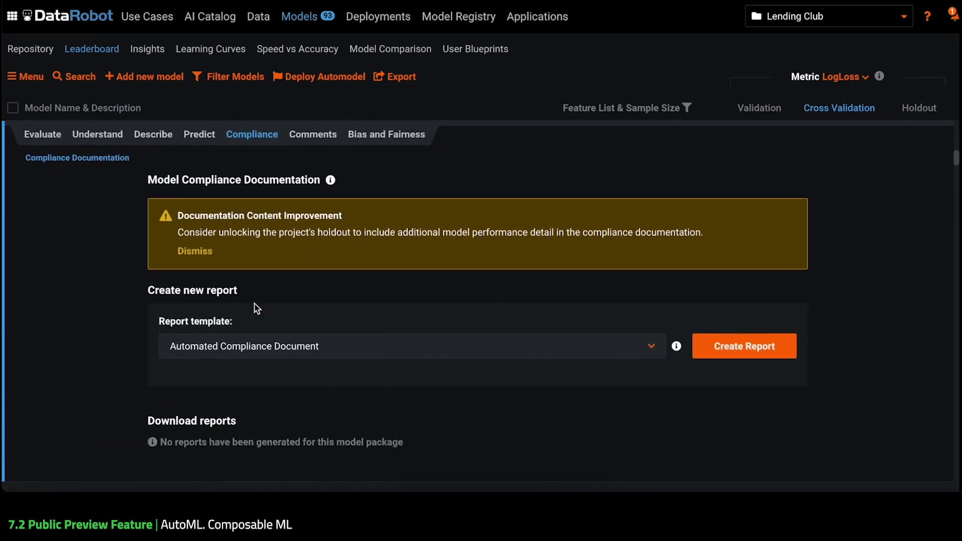
Start a new deployment of the M151 model from Predict > Deploy
mouse_move(199, 126)
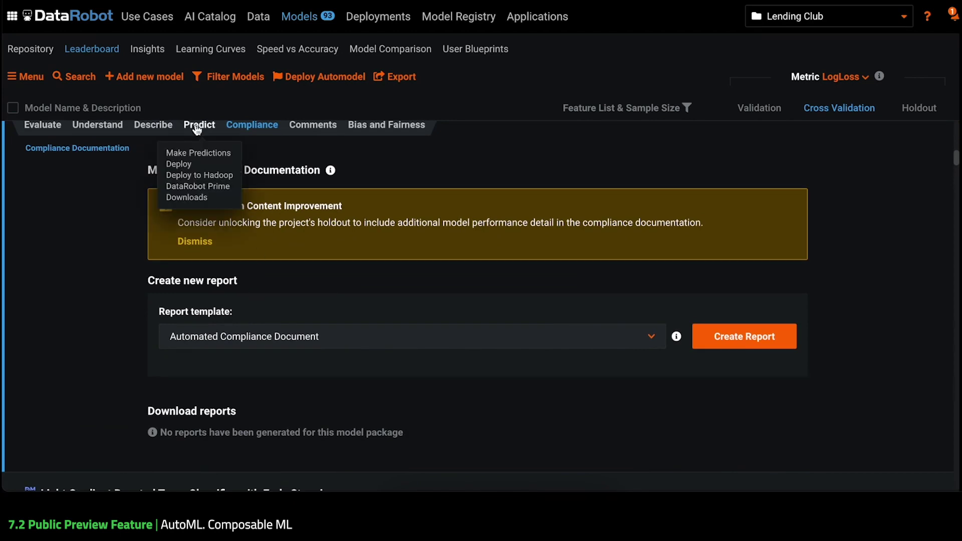
click(180, 164)
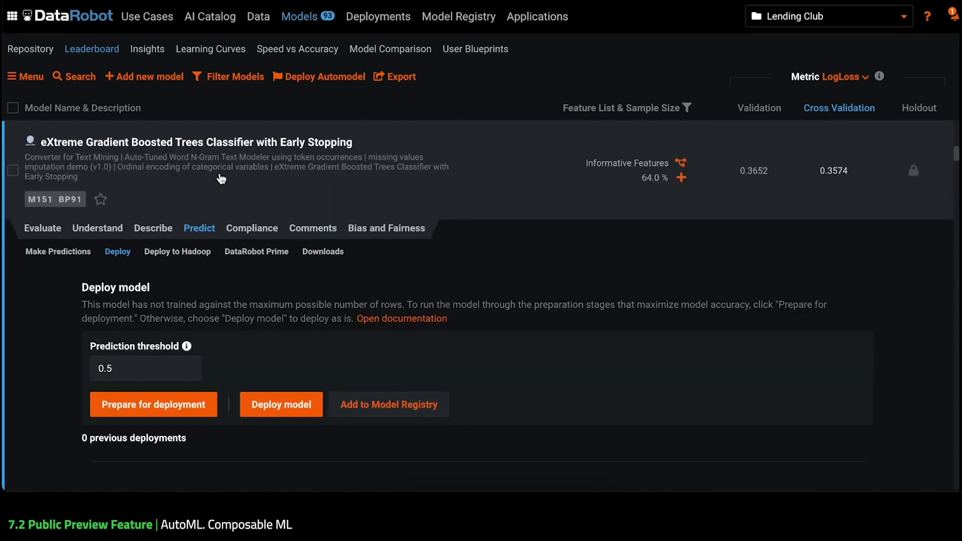
click(280, 406)
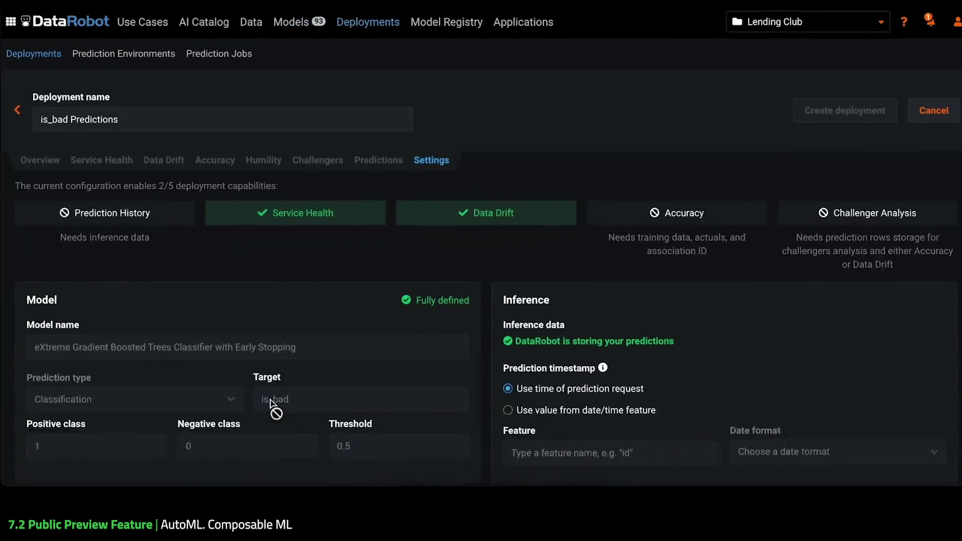
Turn off Require association ID, and enable prediction rows storage and Track attributes
scroll(540, 334, down, 5)
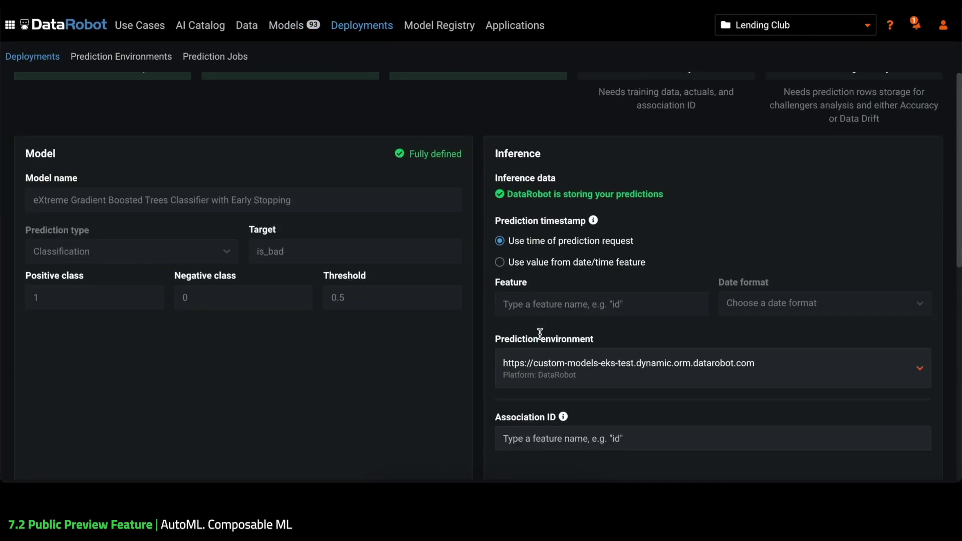
click(505, 337)
scroll(506, 351, down, 1)
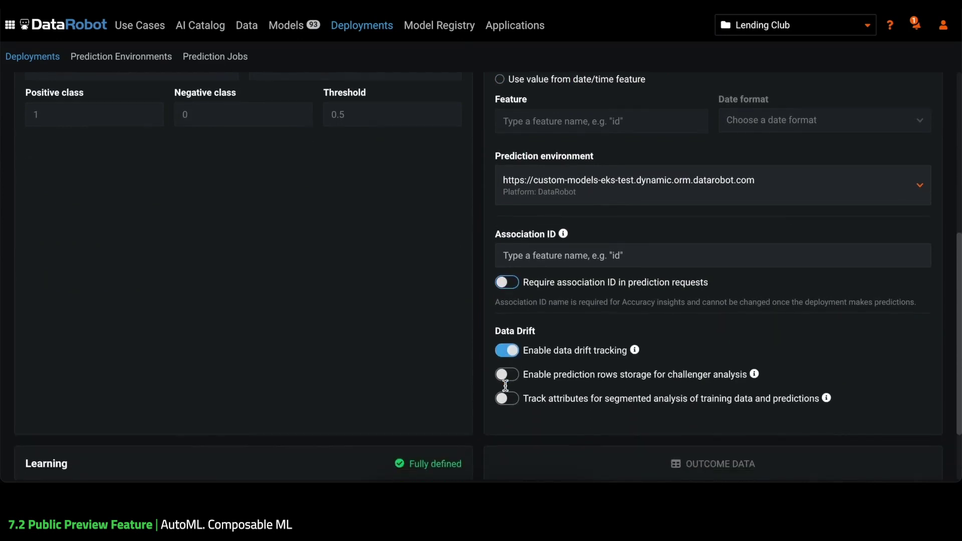
click(512, 367)
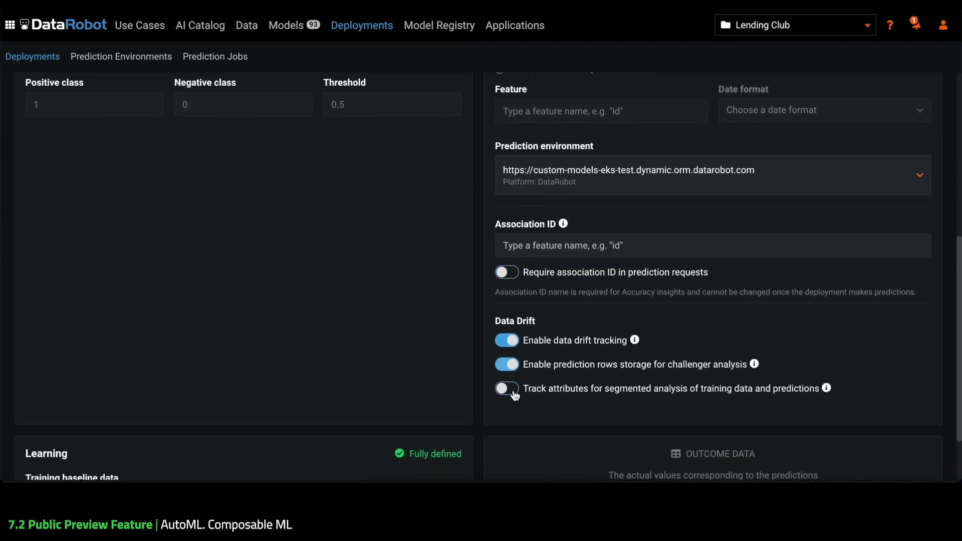
click(513, 391)
scroll(515, 395, up, 6)
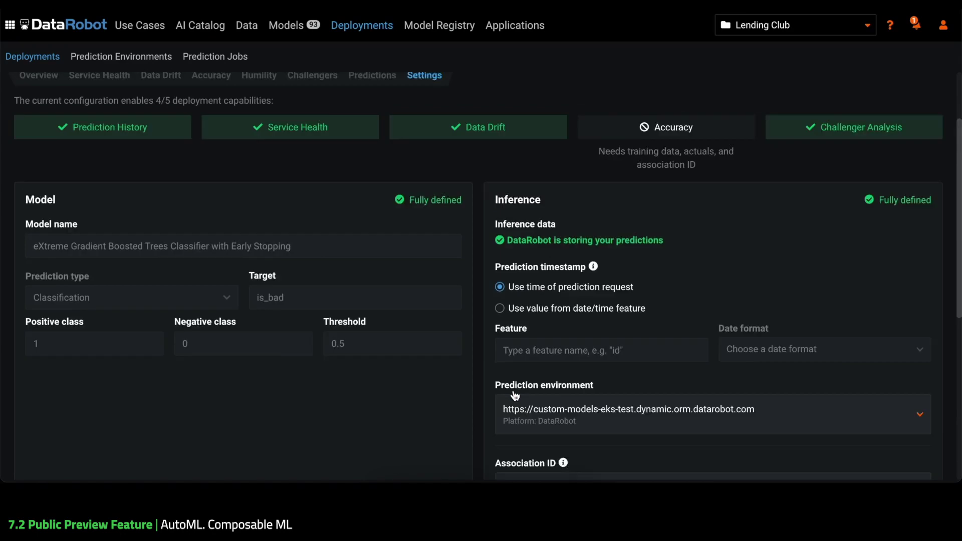